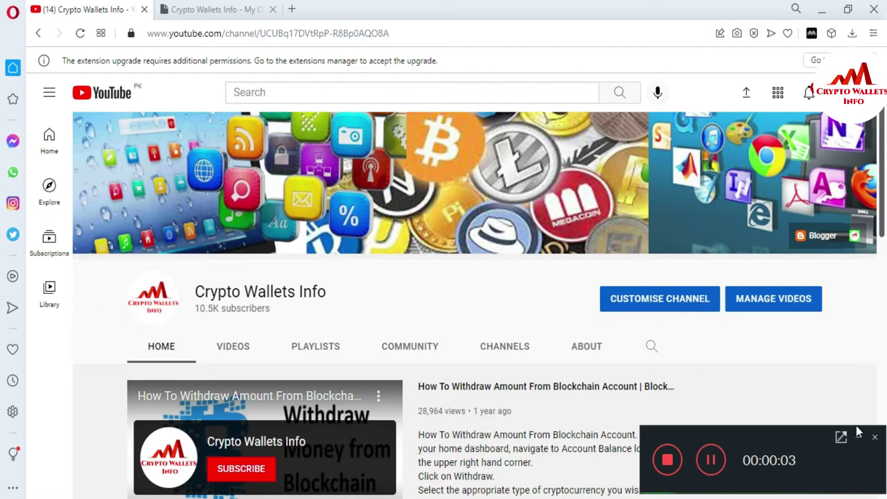
Step: Minimize the recorder widget and switch to the Crypto Wallets Info website tab
left_click(858, 437)
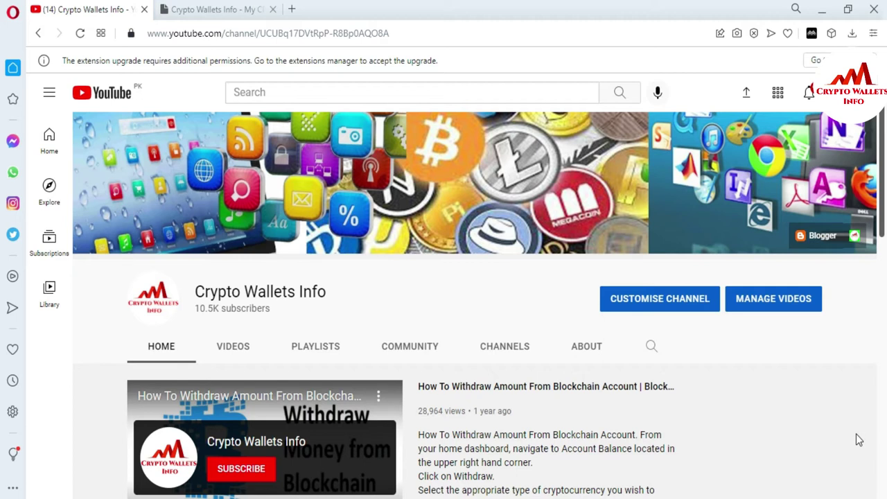
left_click(261, 5)
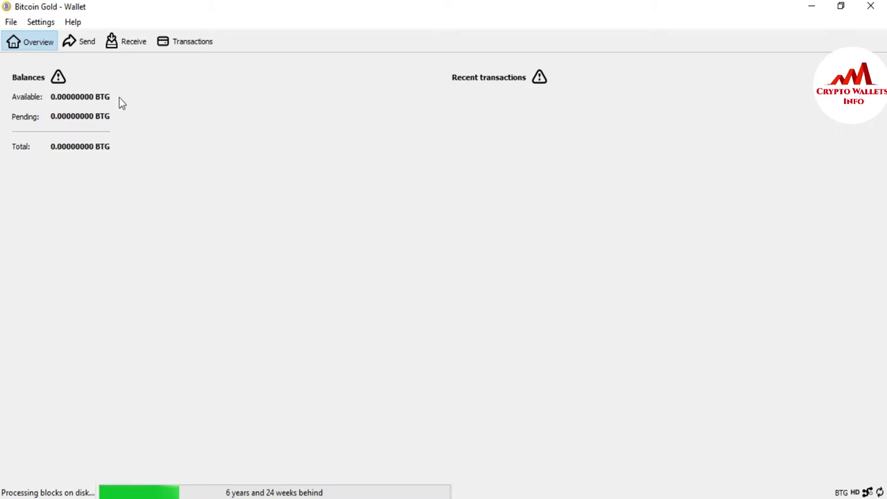
Step: Open the Debug window from the Bitcoin Gold Core Wallet Help menu
left_click(68, 24)
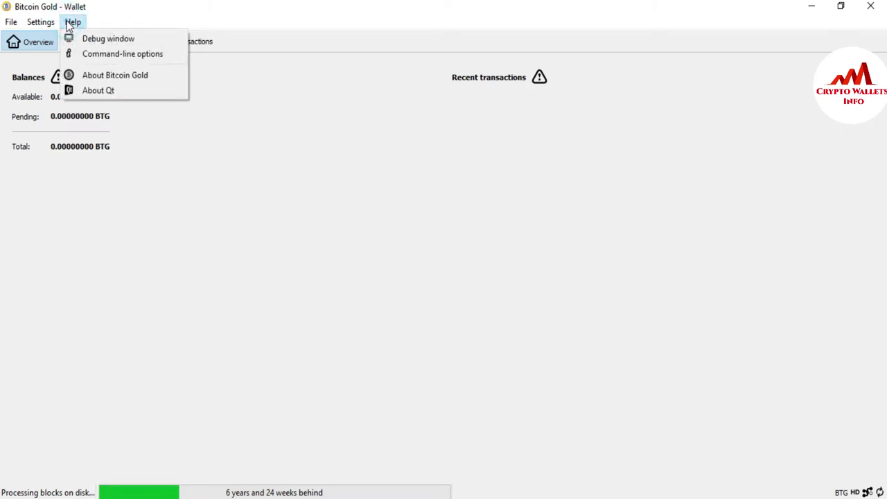
left_click(102, 41)
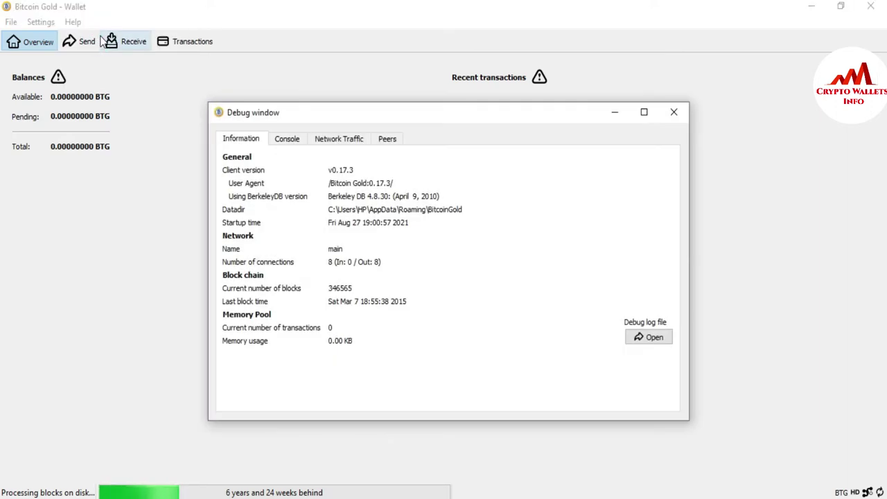
Step: Switch the Debug window to its Console tab
left_click(294, 142)
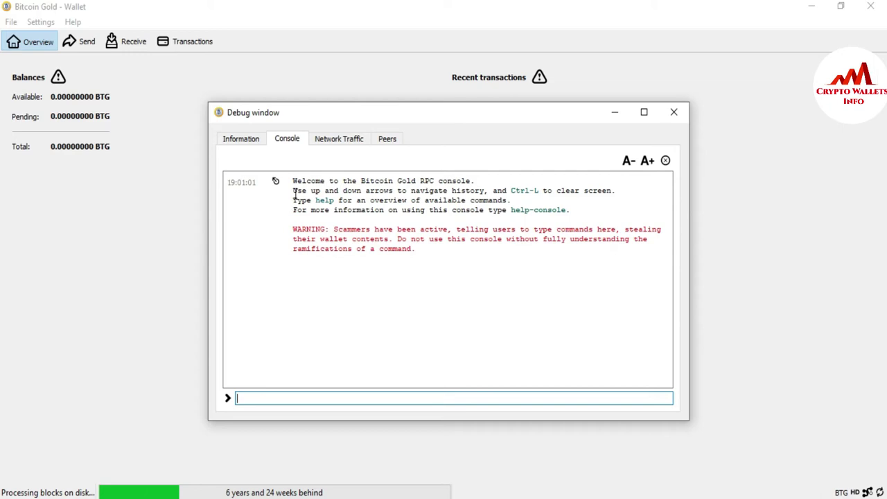
left_click(420, 255)
key("ctrl+a")
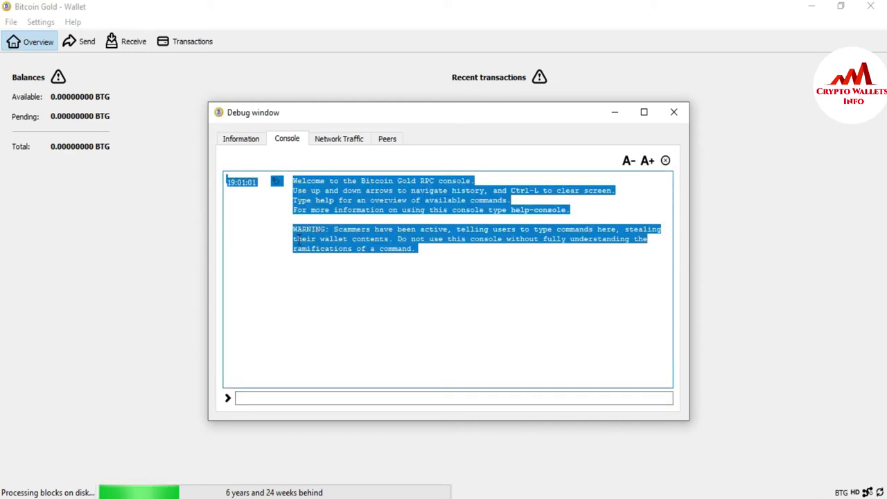
left_click(482, 274)
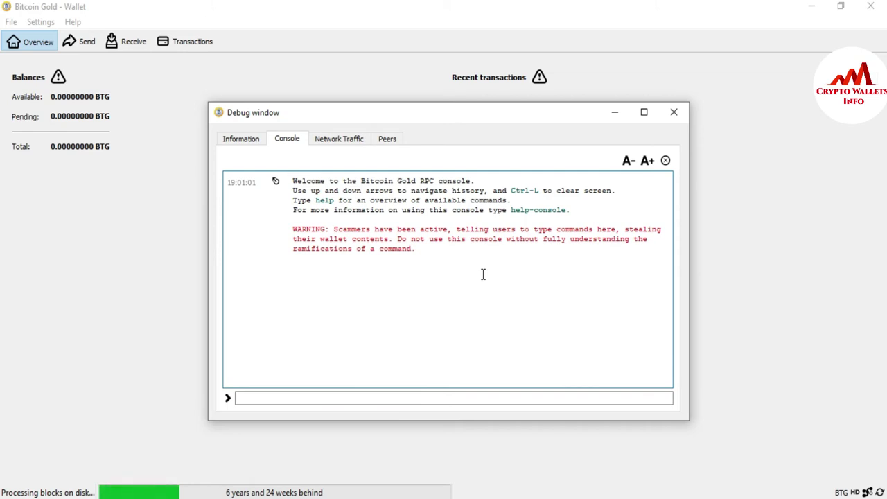
Step: Enter importprivkey on the console command line, autocompleted from 'im'
left_click(268, 394)
left_click(267, 395)
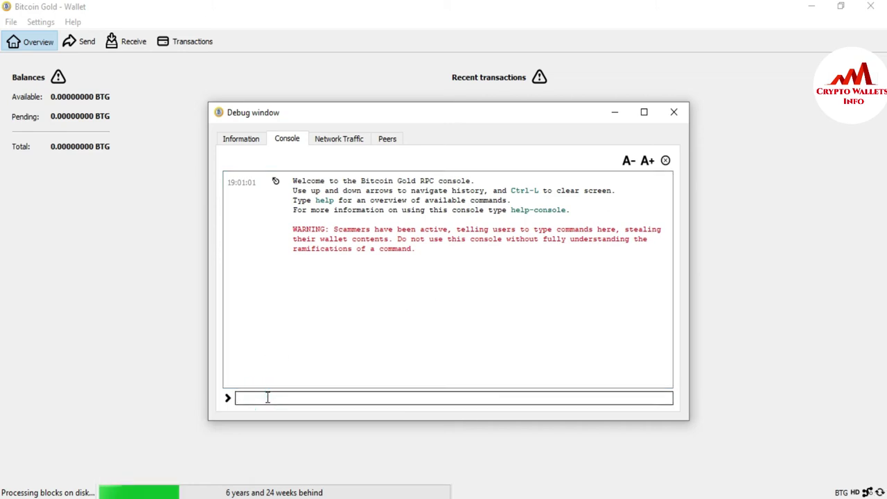
type("im")
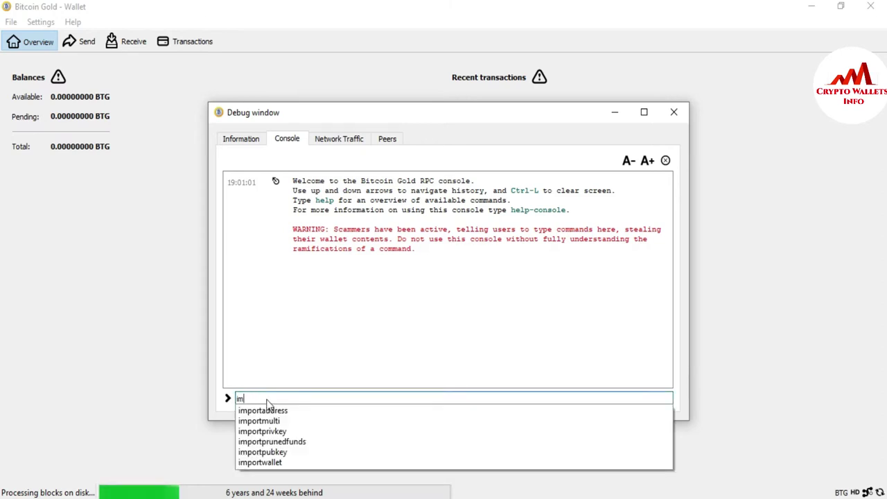
left_click(269, 431)
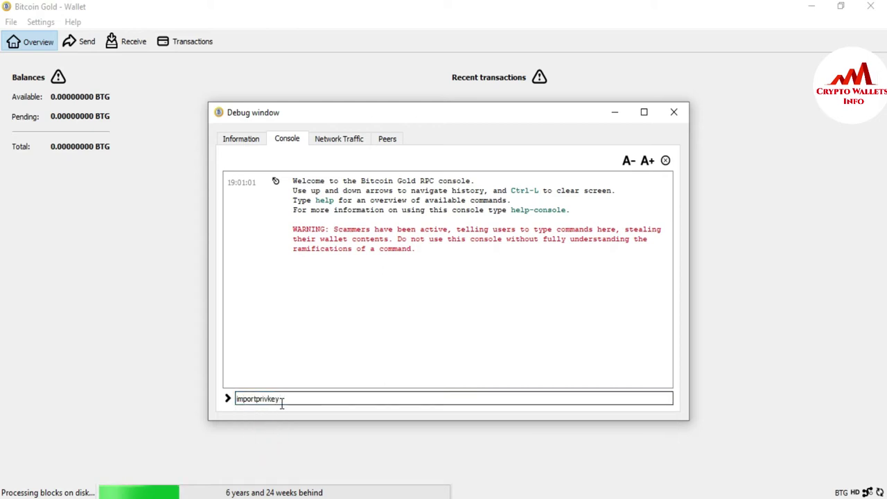
left_click(281, 399)
double_click(281, 398)
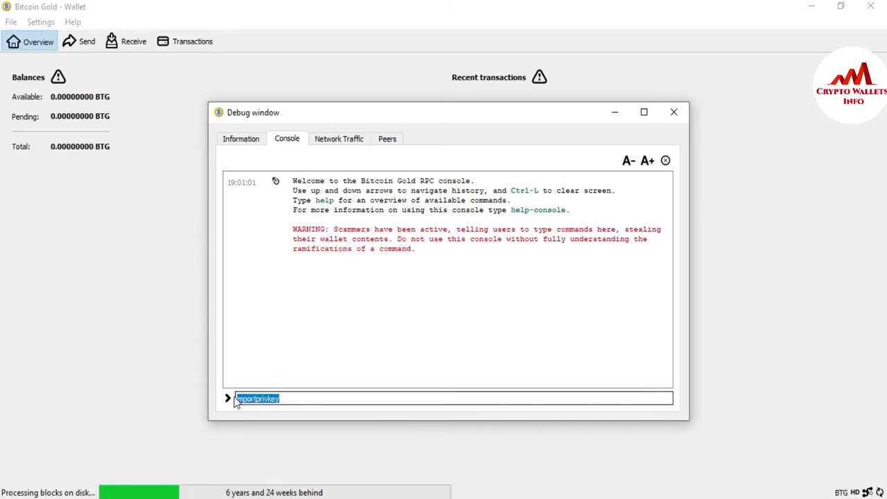
left_click(283, 399)
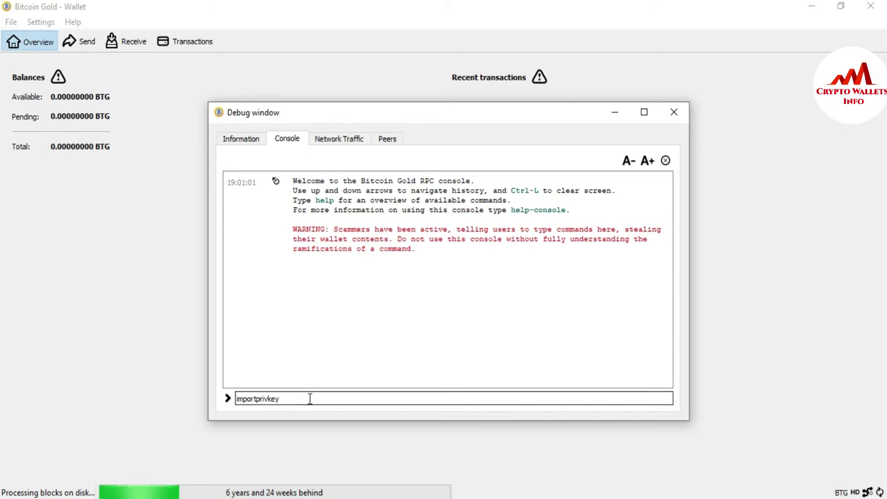
Step: Search Google for 'paper wallet generator' via the suggestion after typing 'pa'
key("alt+Tab")
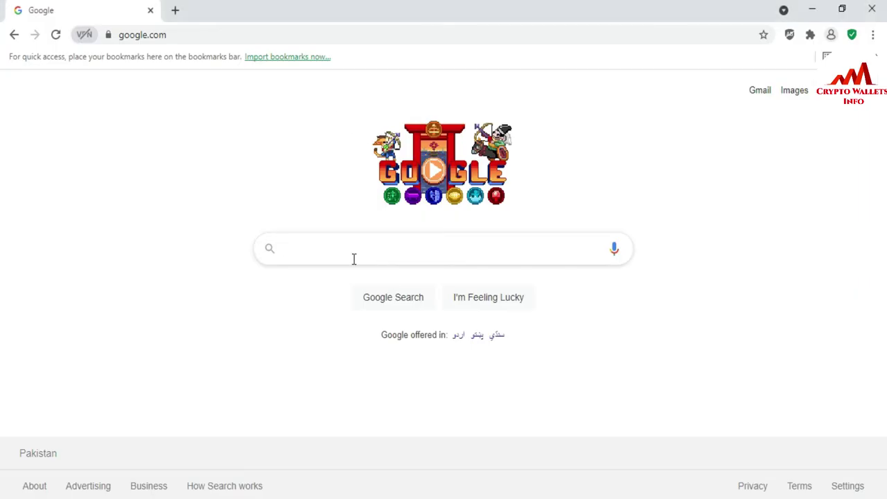
left_click(333, 251)
type("pa")
left_click(313, 250)
left_click(327, 276)
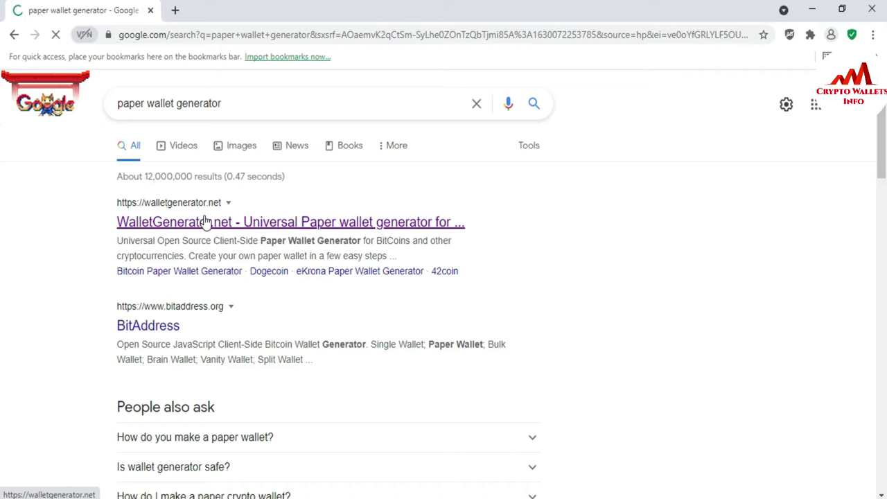
Step: Open WalletGenerator.net, skip the randomness step, and choose BitcoinGold as the currency
left_click(206, 221)
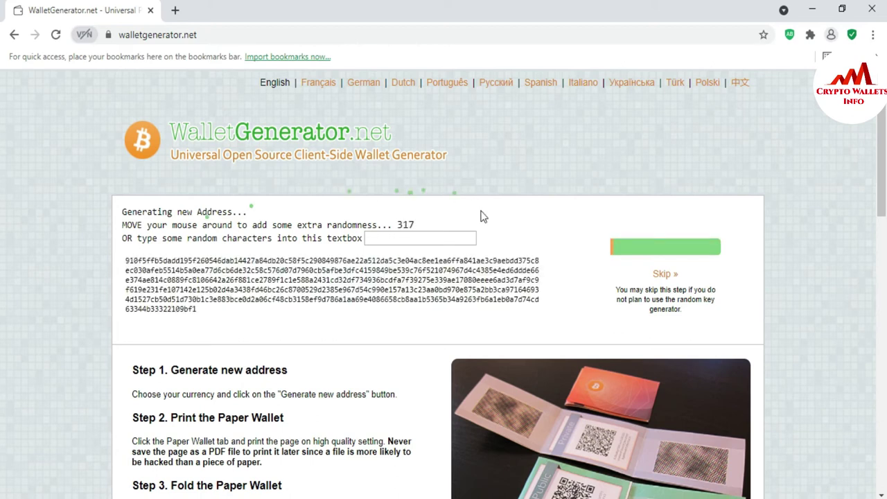
left_click(663, 273)
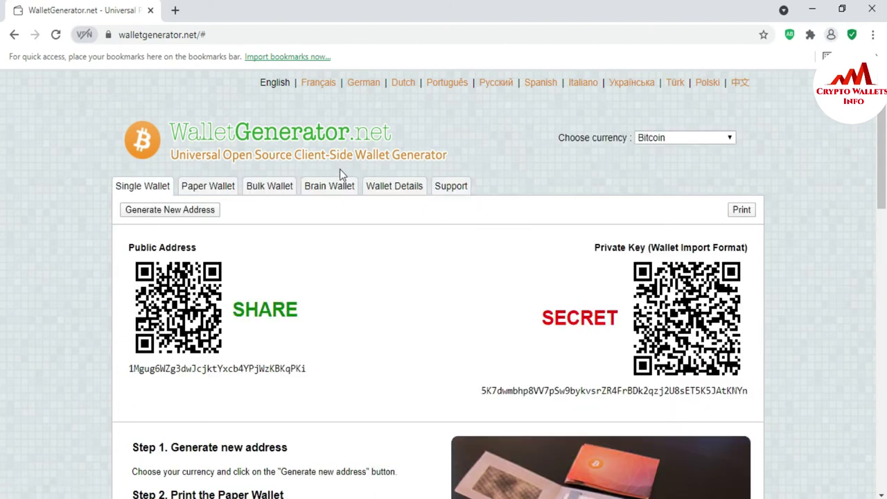
left_click(730, 138)
left_click_drag(732, 172, 733, 179)
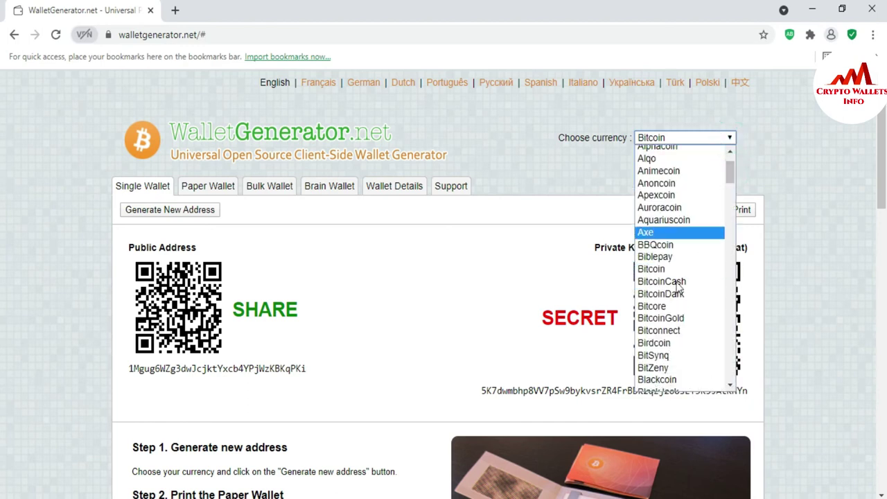
left_click(664, 319)
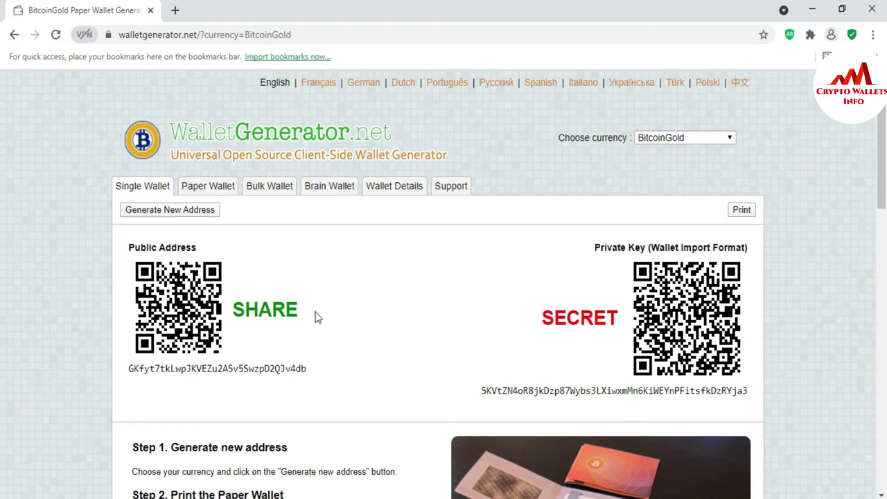
Step: Select and copy the BitcoinGold wallet's Wallet Import Format private key
left_click(129, 368)
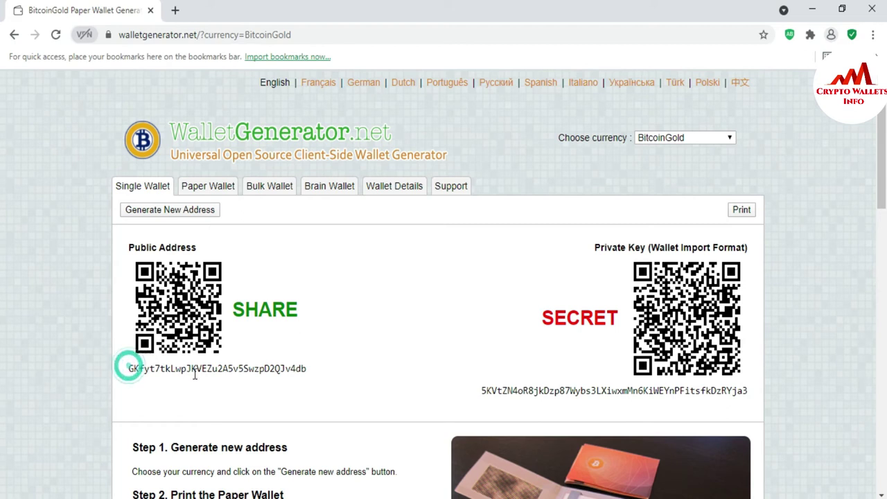
double_click(305, 370)
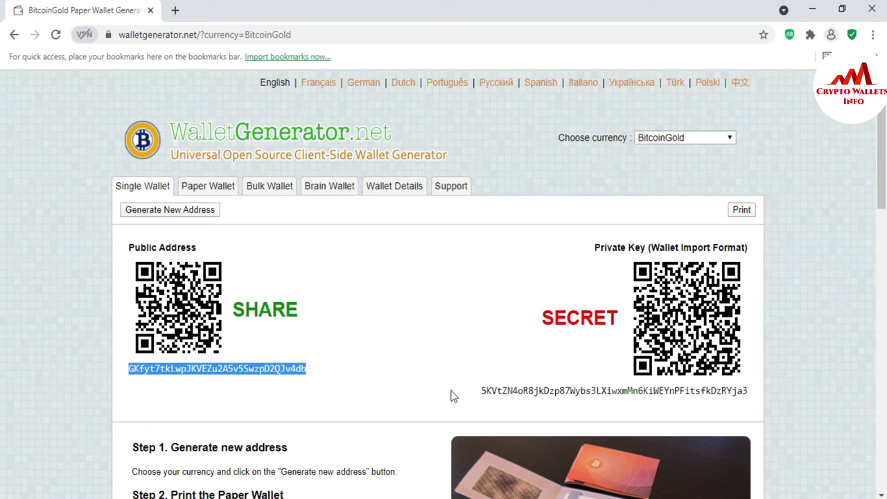
left_click_drag(482, 393, 772, 413)
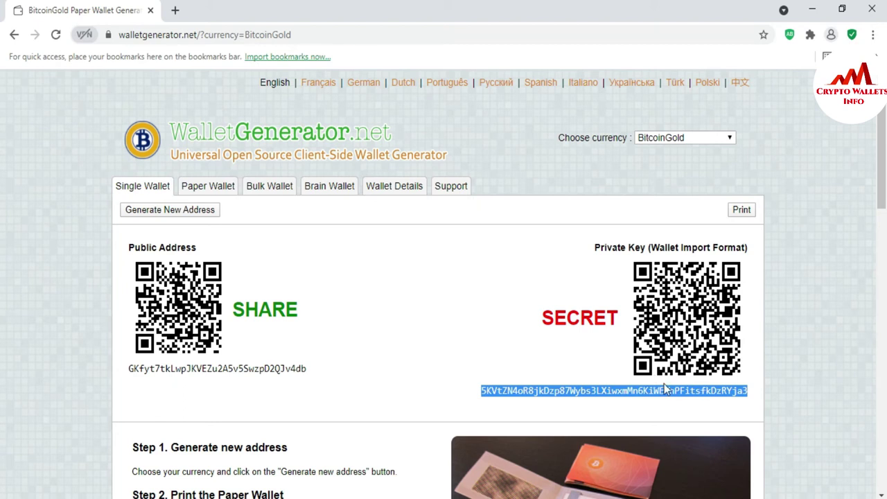
left_click(482, 393)
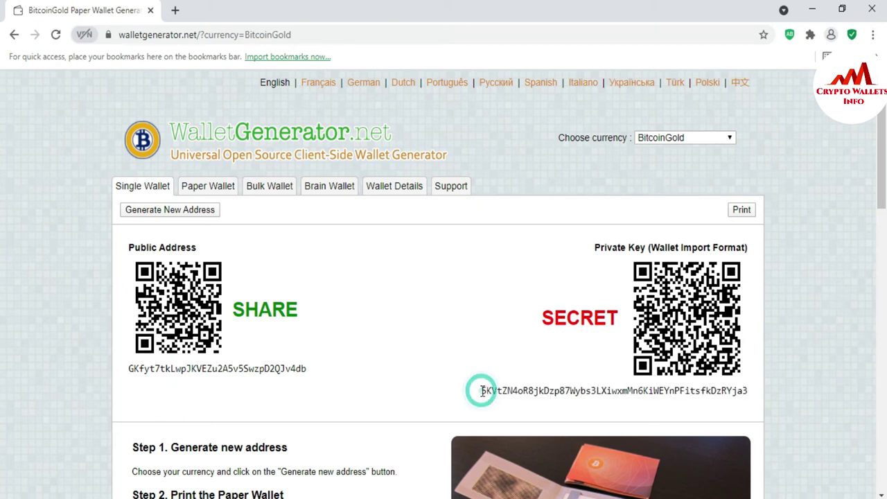
left_click_drag(482, 392, 749, 392)
key("ctrl+c")
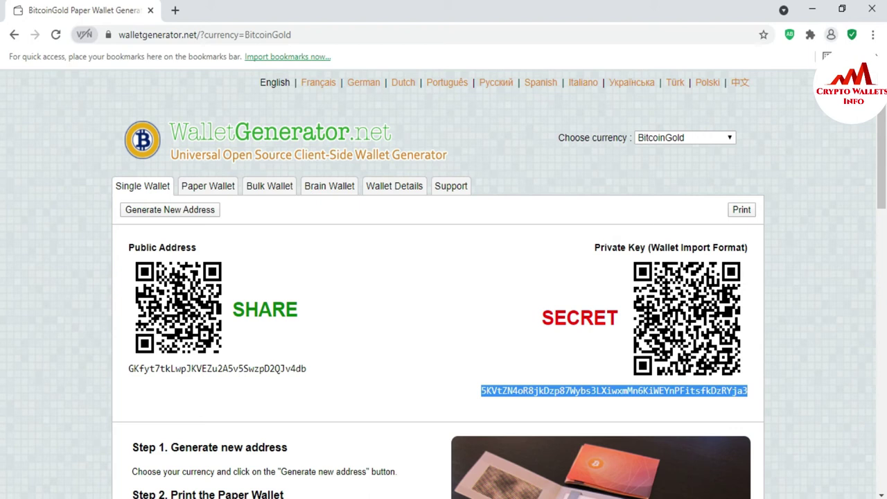
key("alt+Tab")
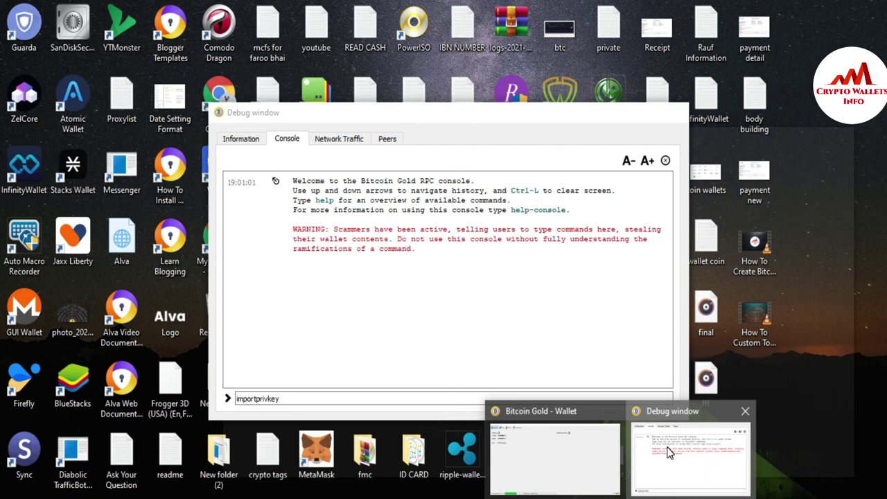
Step: Paste the private key after importprivkey in the console input, then copy the whole line
left_click(669, 449)
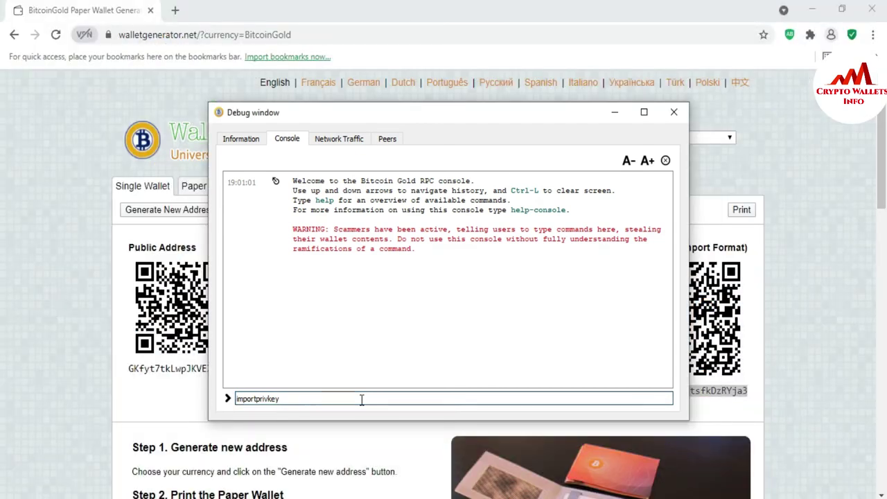
left_click_drag(281, 399, 236, 398)
left_click(305, 395)
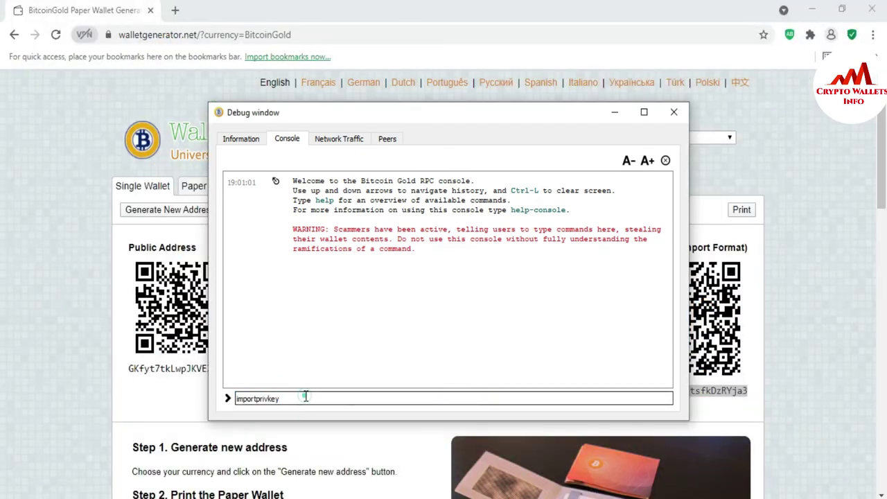
left_click(278, 398)
left_click_drag(278, 399, 234, 400)
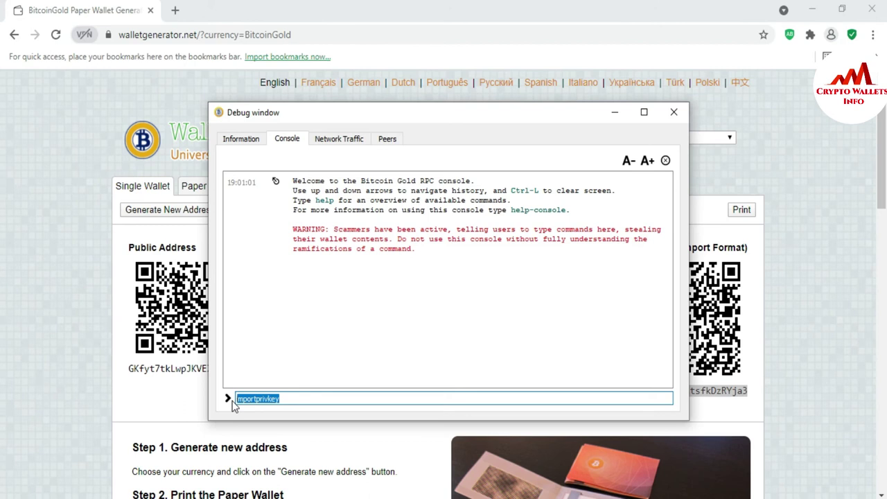
left_click(289, 399)
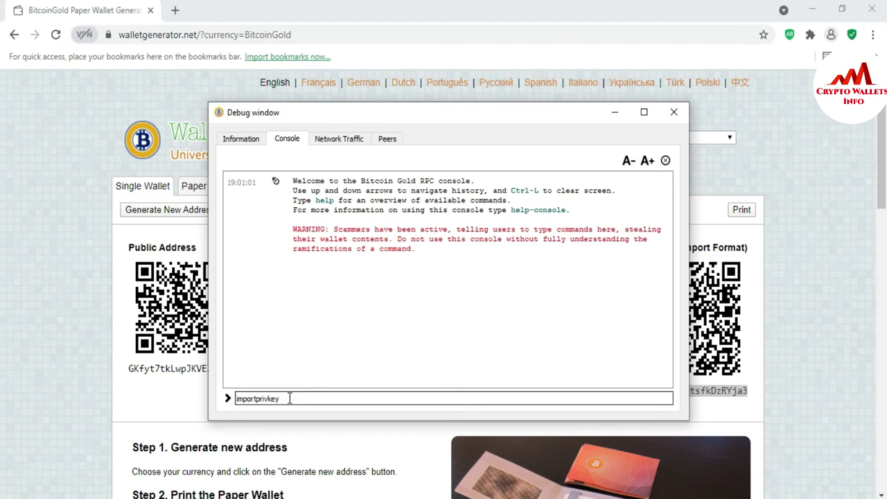
key("ctrl+v")
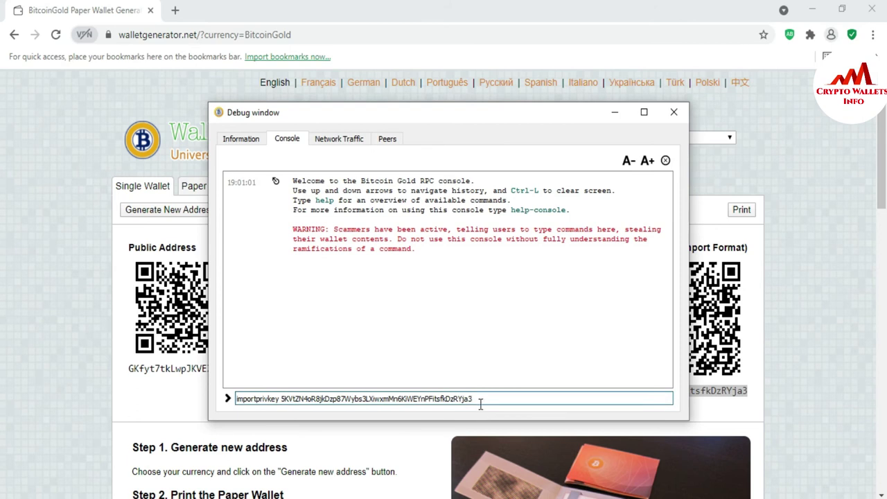
left_click_drag(472, 399, 224, 396)
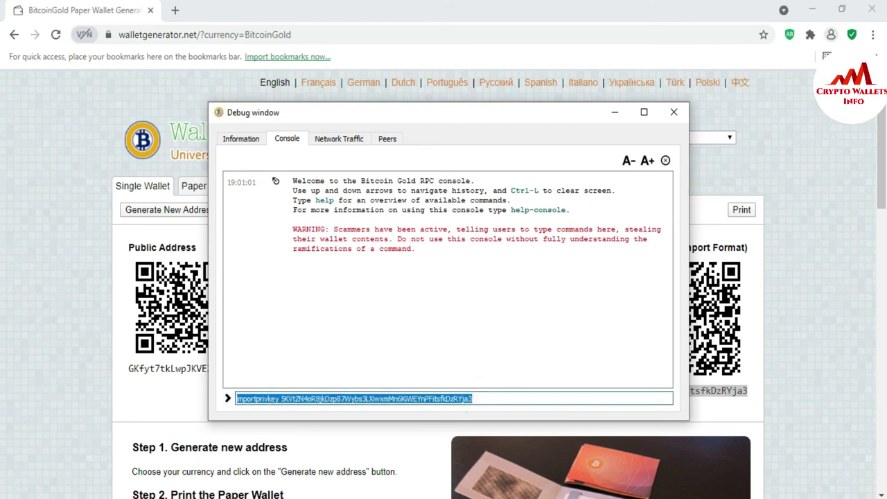
key("alt+Tab")
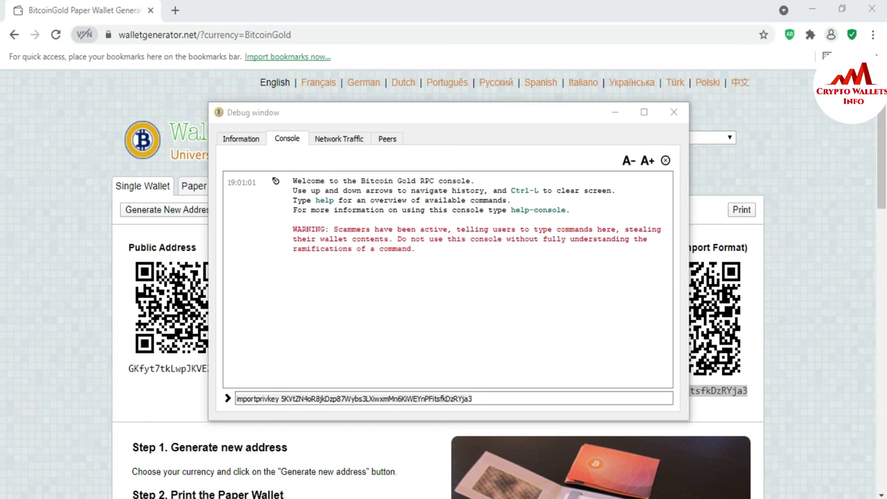
mouse_move(435, 498)
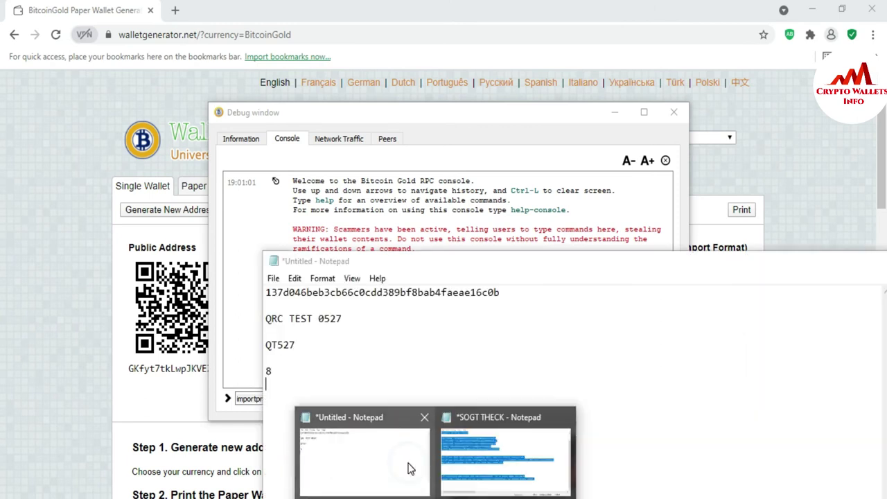
Step: Replace the Untitled Notepad contents with the pasted importprivkey command
left_click(410, 465)
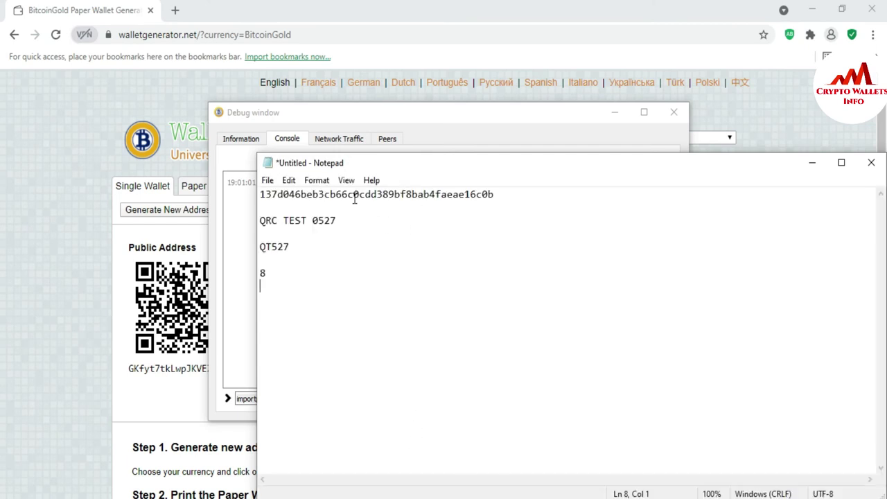
key("ctrl+a")
key("Delete")
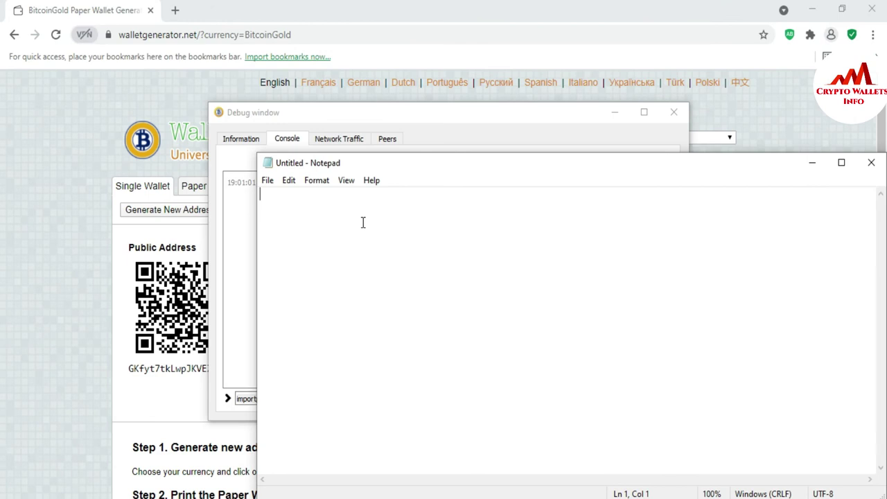
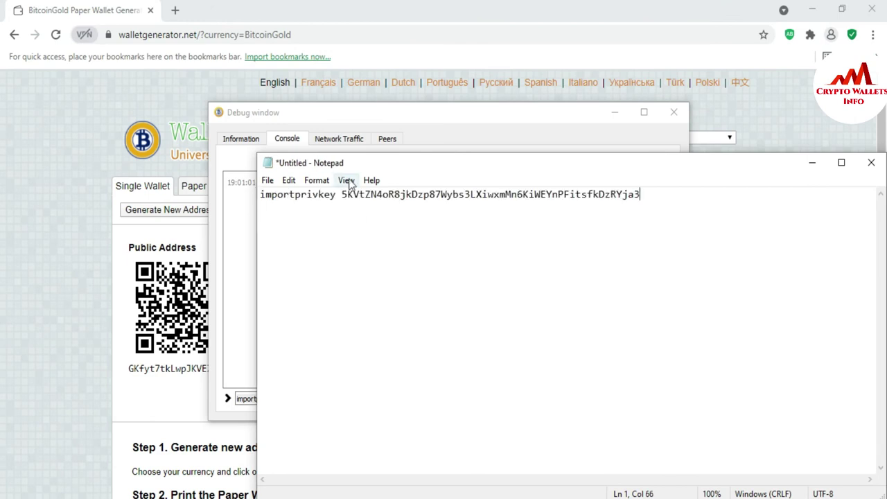
Step: Check the command and its private key in Notepad, then minimize Notepad
left_click_drag(370, 164, 302, 123)
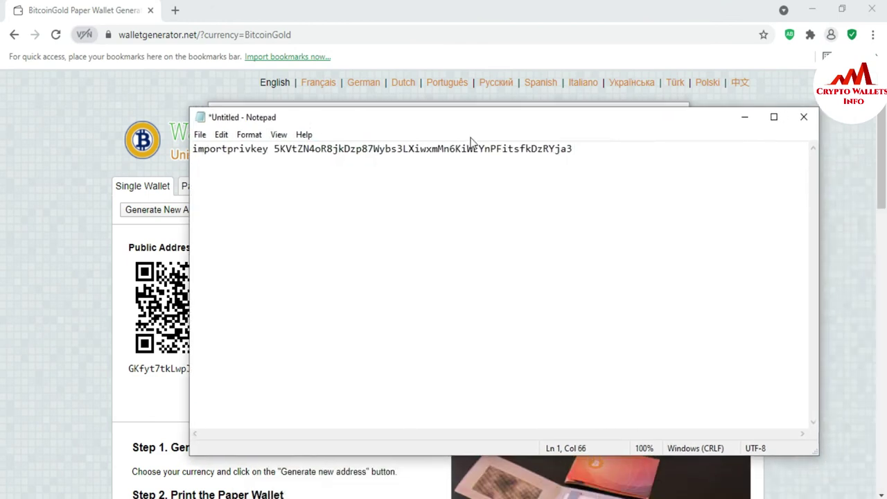
left_click_drag(578, 147, 205, 148)
left_click(204, 148)
left_click_drag(269, 149, 193, 148)
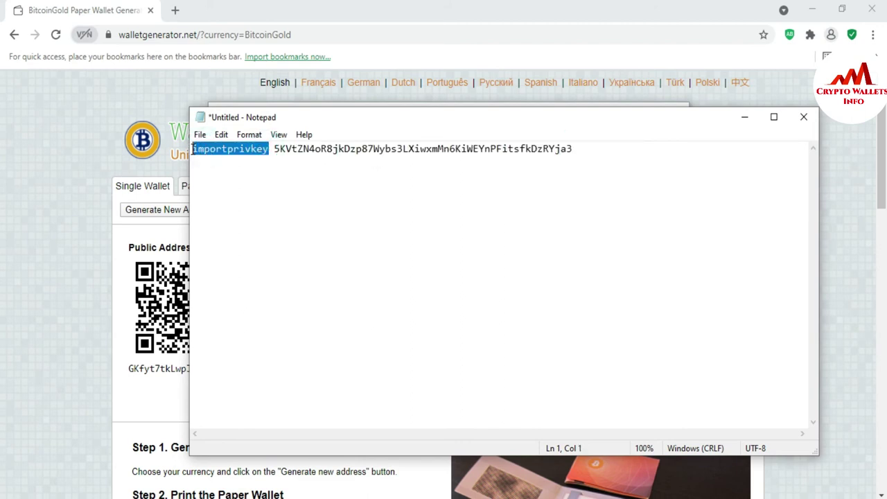
left_click(273, 150)
left_click(270, 150)
left_click(275, 150)
left_click_drag(276, 151, 638, 123)
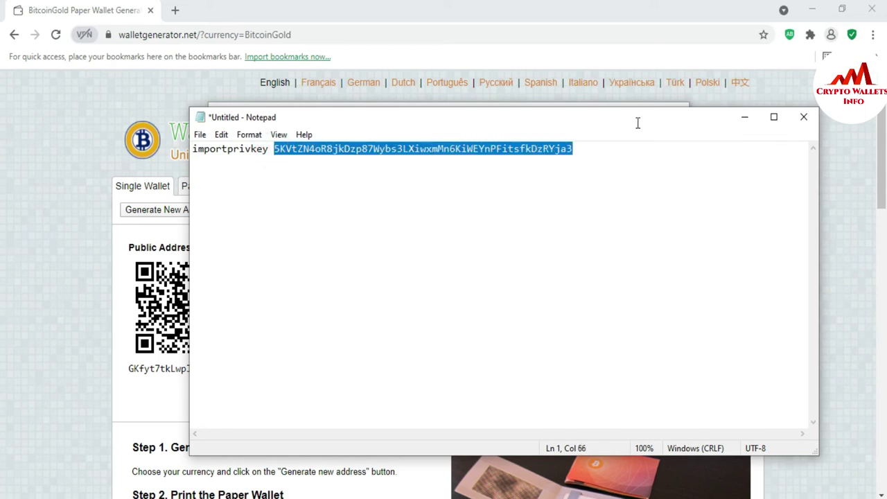
left_click(744, 118)
left_click(486, 401)
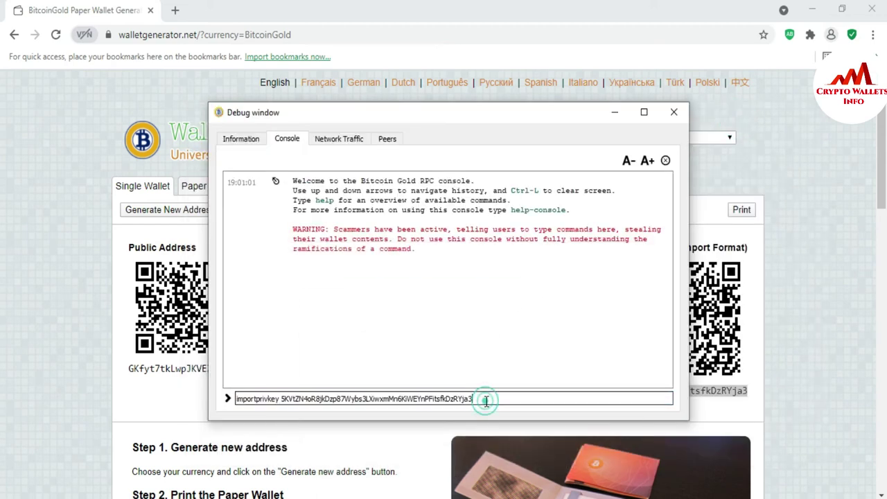
Step: Run the importprivkey command to start the wallet rescan, then return to the YouTube channel page
key("Return")
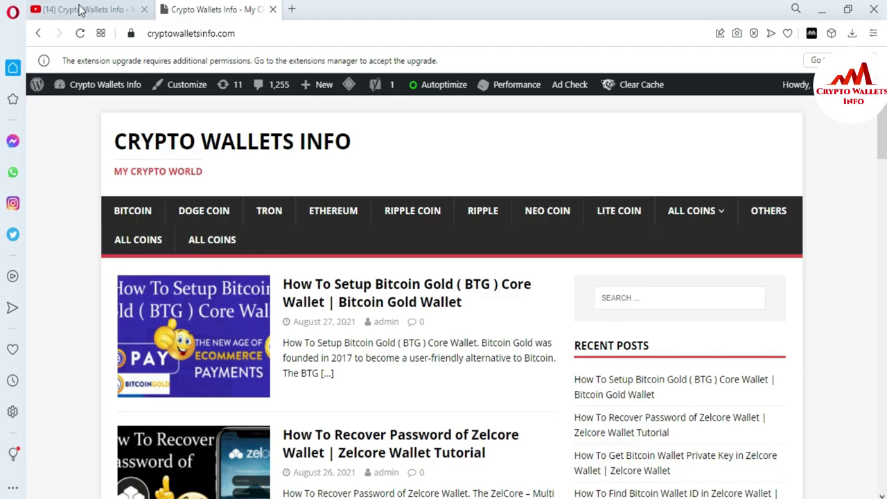
left_click(78, 10)
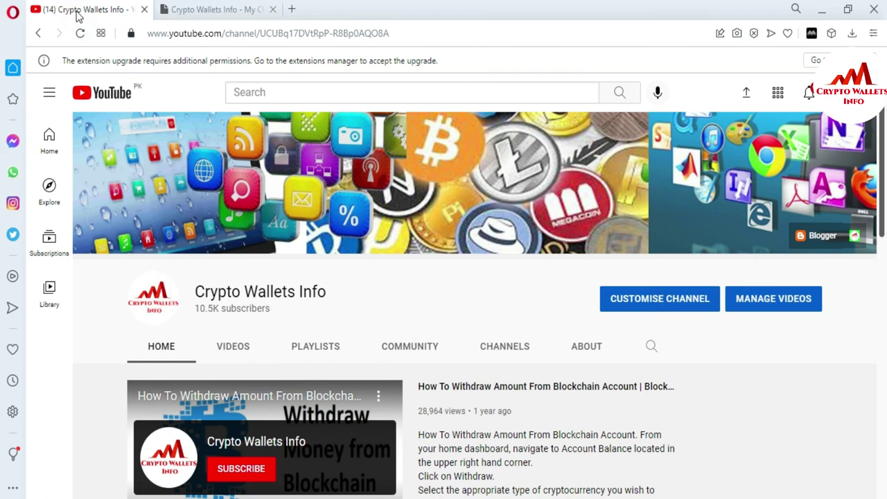
Step: Switch to the cryptowalletsinfo.com tab in Opera
left_click(220, 9)
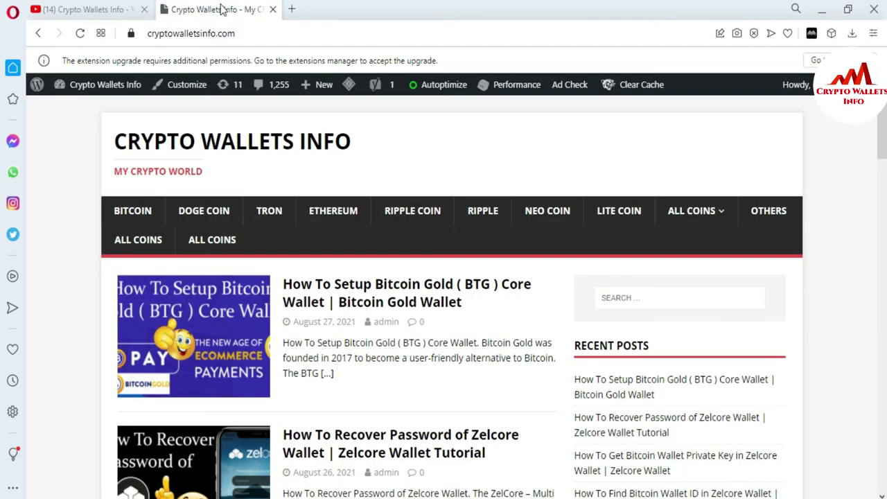